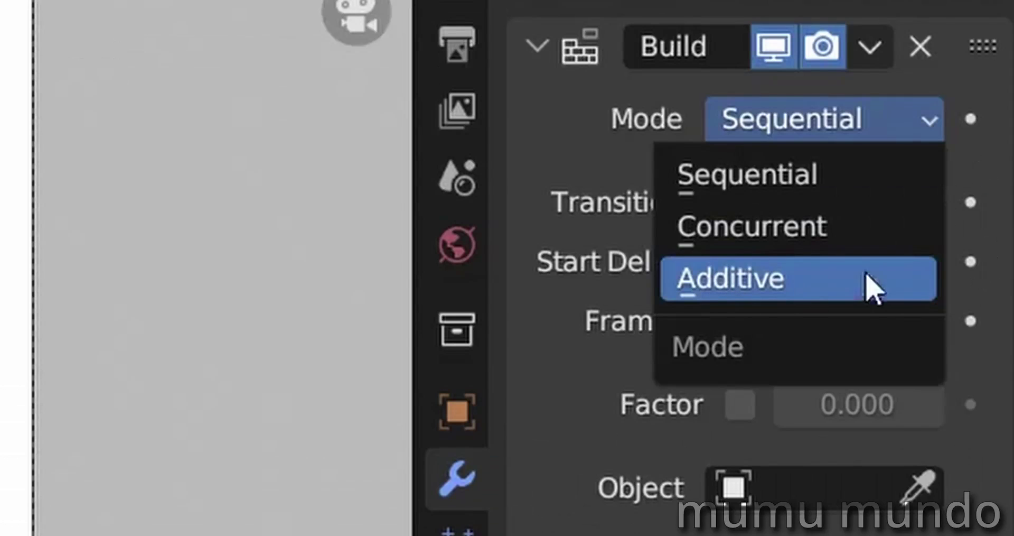
# Step: Set the Build modifier's mode to Additive
pyautogui.click(957, 247)
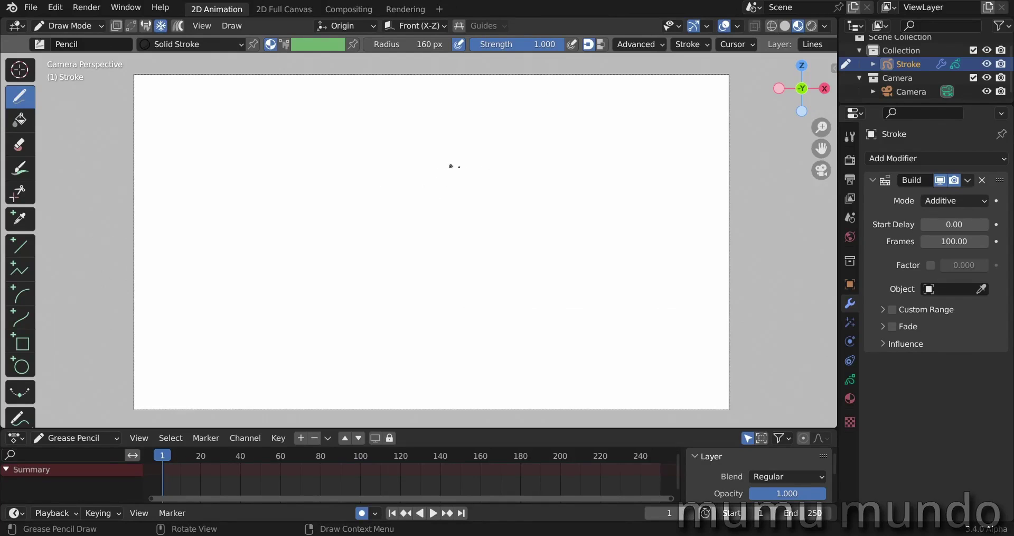
# Step: Draw a circle freehand at frame 1 and hide the Build modifier's effect in the viewport
pyautogui.moveTo(433, 183)
pyautogui.mouseDown()
pyautogui.moveTo(373, 308)
pyautogui.moveTo(470, 230)
pyautogui.mouseUp()
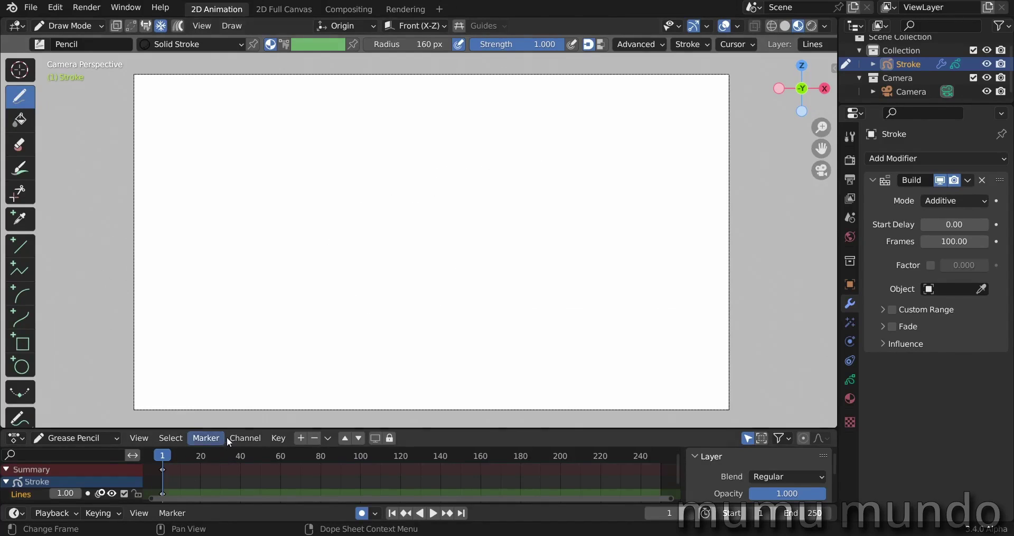
pyautogui.click(940, 180)
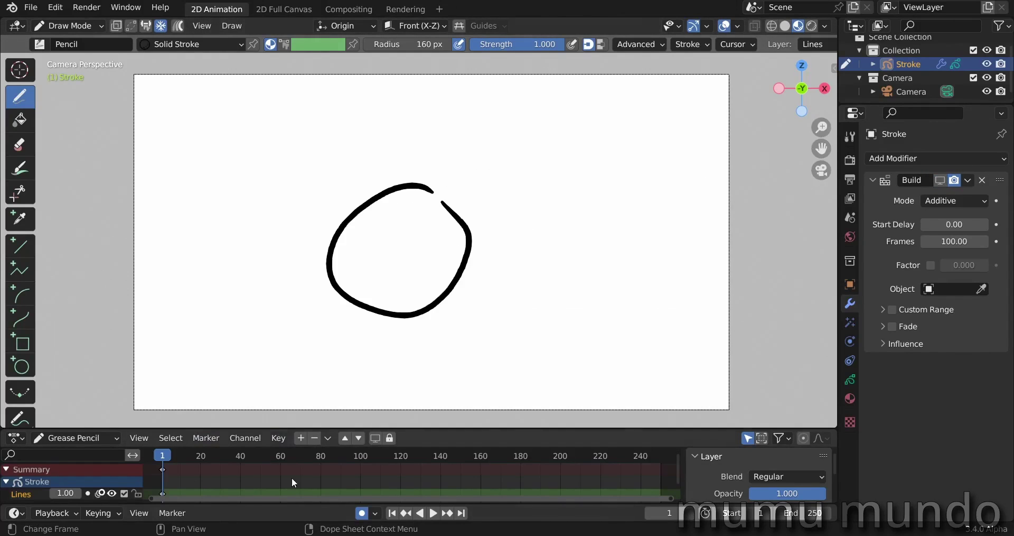
# Step: Draw four short rays above the circle at frame 20
pyautogui.click(201, 458)
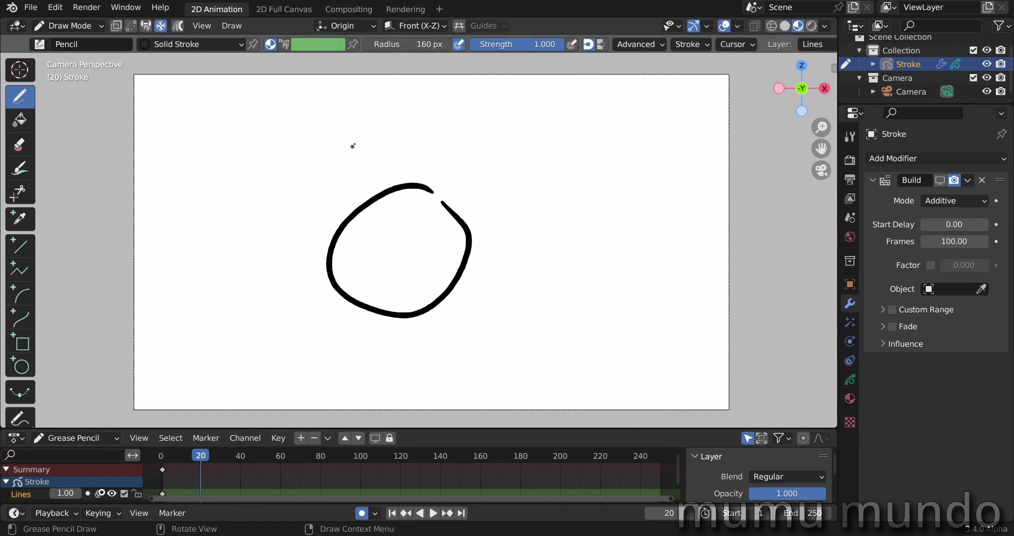
pyautogui.moveTo(353, 135); pyautogui.dragTo(369, 180)
pyautogui.moveTo(391, 122); pyautogui.dragTo(393, 159)
pyautogui.moveTo(450, 113); pyautogui.dragTo(428, 158)
pyautogui.moveTo(468, 146); pyautogui.dragTo(459, 161)
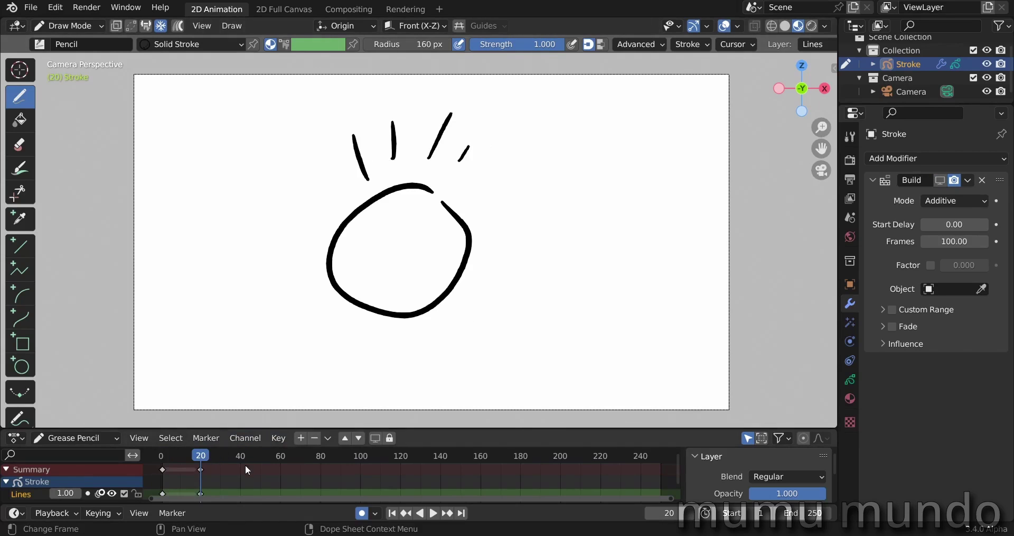
# Step: Draw five short rays below the circle at about frame 41
pyautogui.click(242, 460)
pyautogui.moveTo(345, 333); pyautogui.dragTo(322, 363)
pyautogui.moveTo(366, 341); pyautogui.dragTo(360, 373)
pyautogui.moveTo(390, 339); pyautogui.dragTo(400, 379)
pyautogui.moveTo(427, 335); pyautogui.dragTo(438, 360)
pyautogui.moveTo(448, 316); pyautogui.dragTo(481, 341)
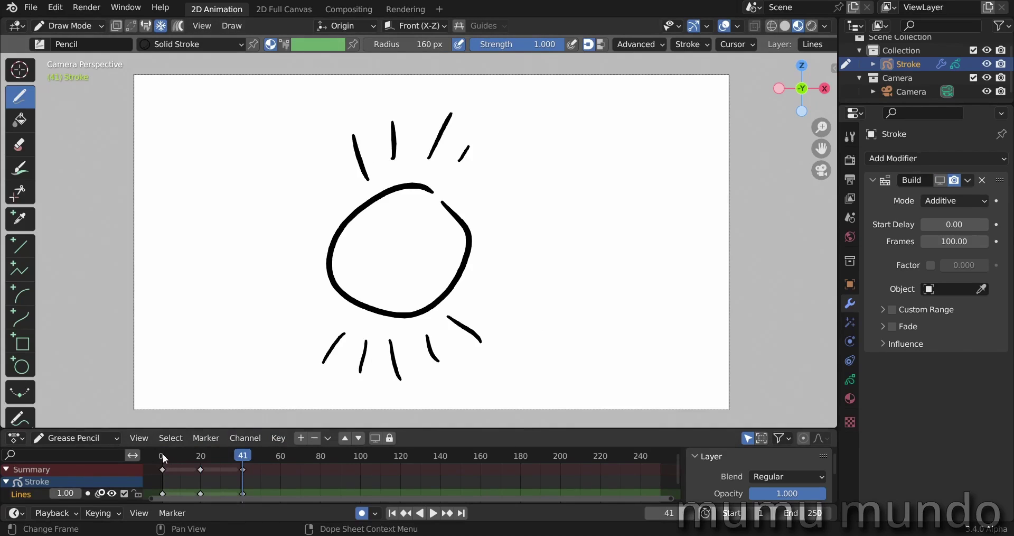
# Step: Return to frame 1, show the Build modifier in the viewport again and play the animation
pyautogui.hotkey('shift', 'Left')
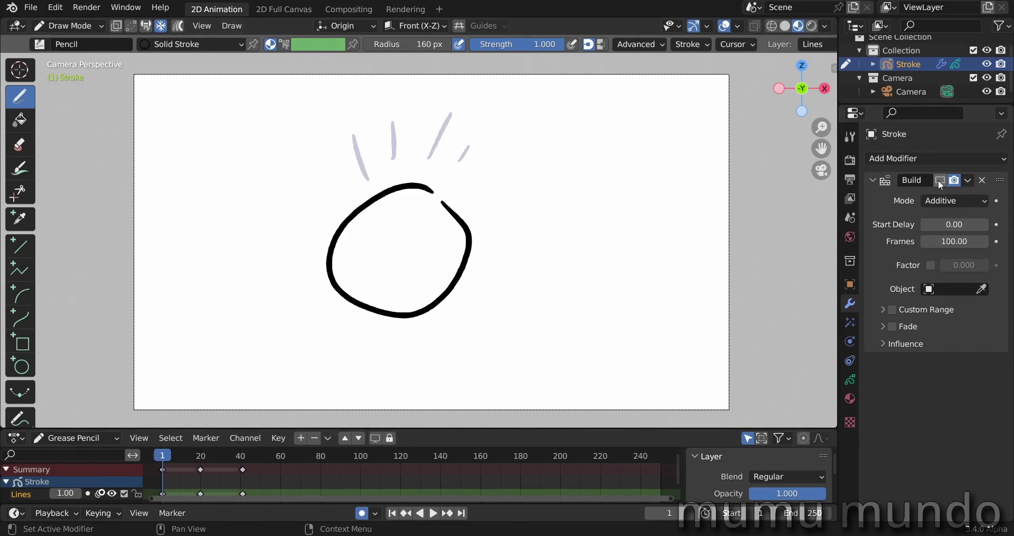
pyautogui.click(940, 180)
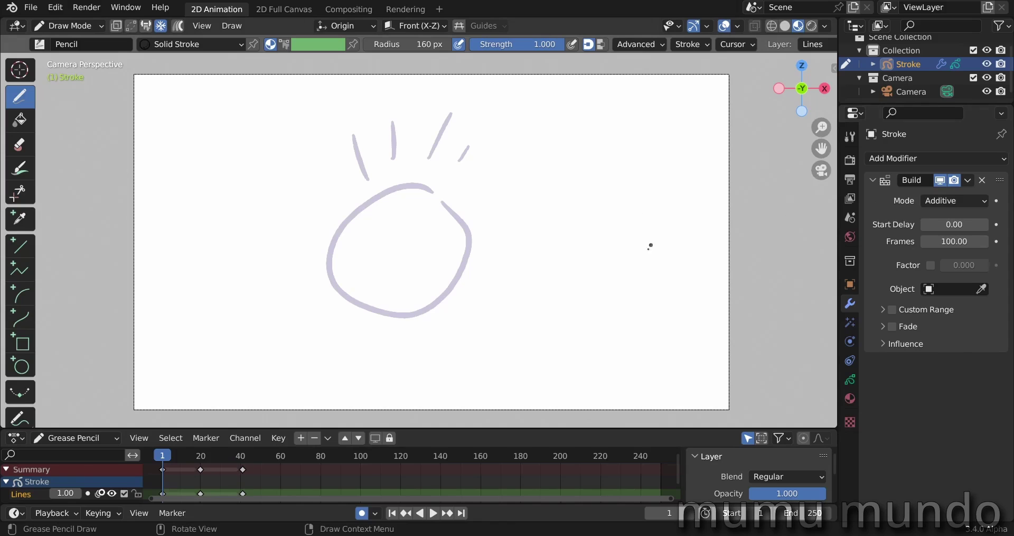
pyautogui.press('space')
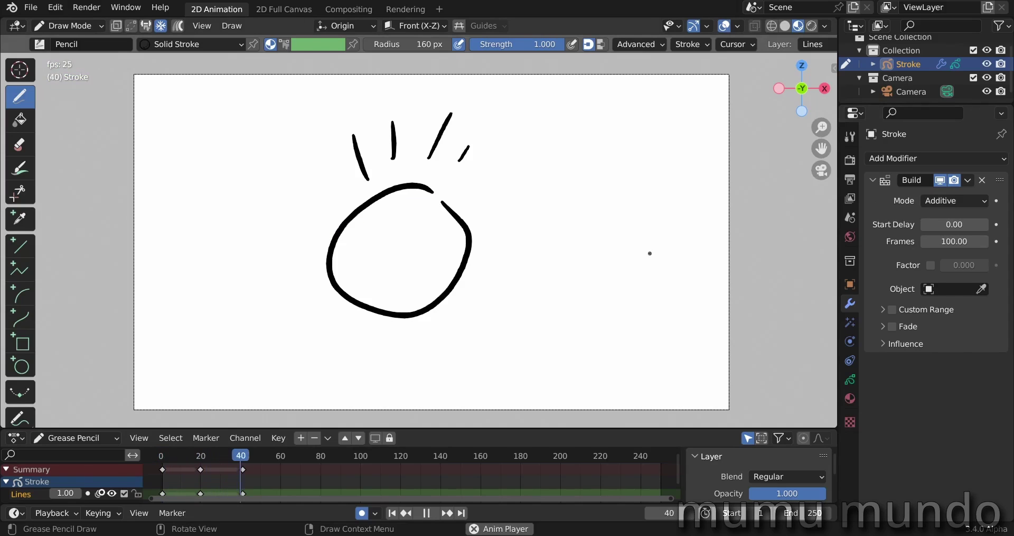
pyautogui.press('Escape')
# Step: Set the end frame of the animation to 100 and play it back
pyautogui.click(806, 513)
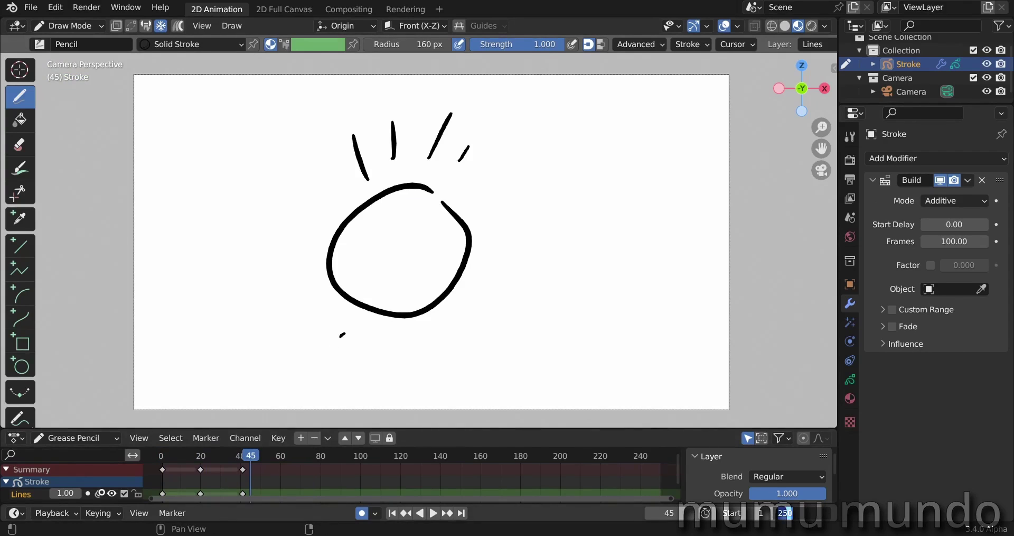
pyautogui.write('100')
pyautogui.press('Return')
pyautogui.press('space')
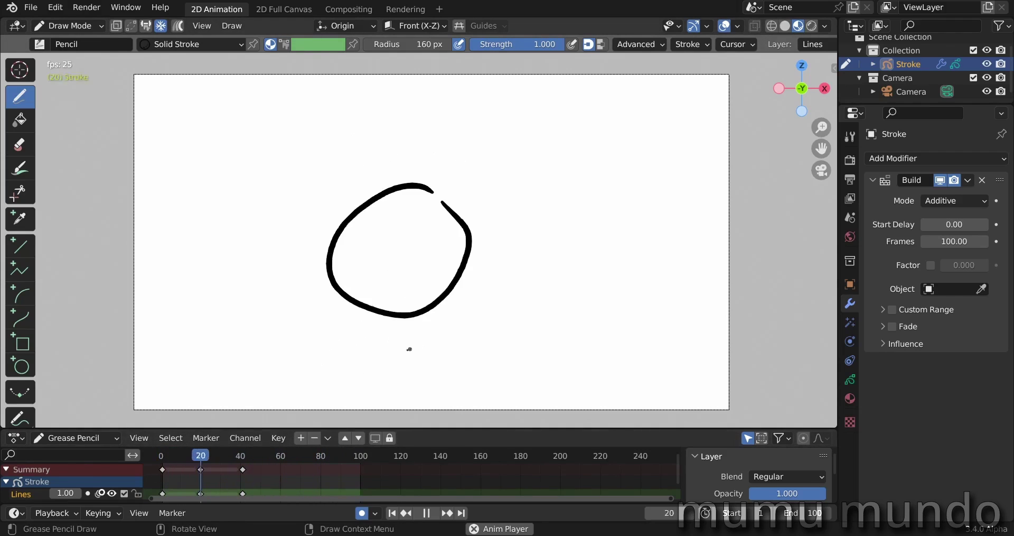
pyautogui.press('space')
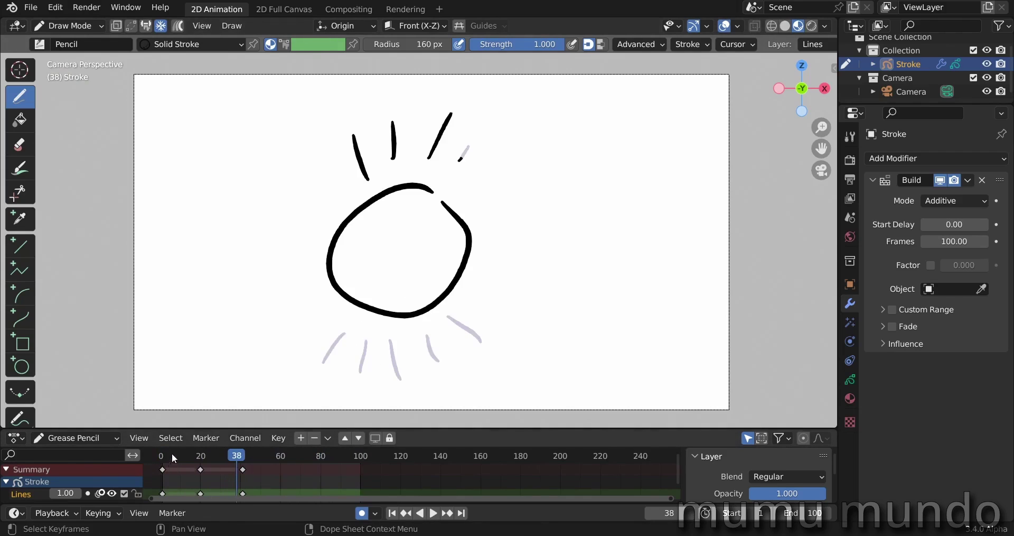
# Step: Scrub between frames 1 and 20 to examine how the circle builds up between its keyframes
pyautogui.moveTo(173, 452); pyautogui.dragTo(202, 458)
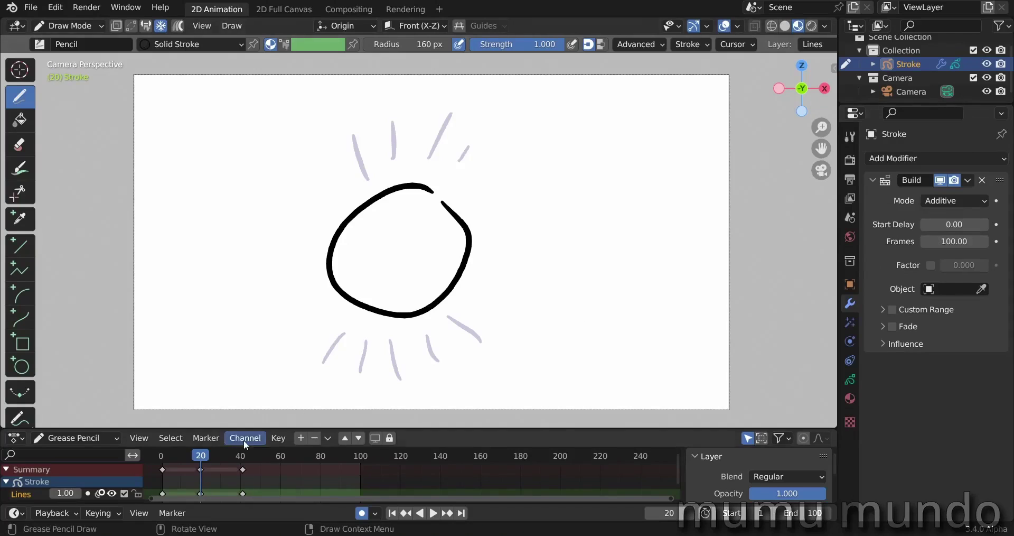
pyautogui.moveTo(158, 459); pyautogui.dragTo(187, 450)
pyautogui.moveTo(486, 311); pyautogui.dragTo(467, 330)
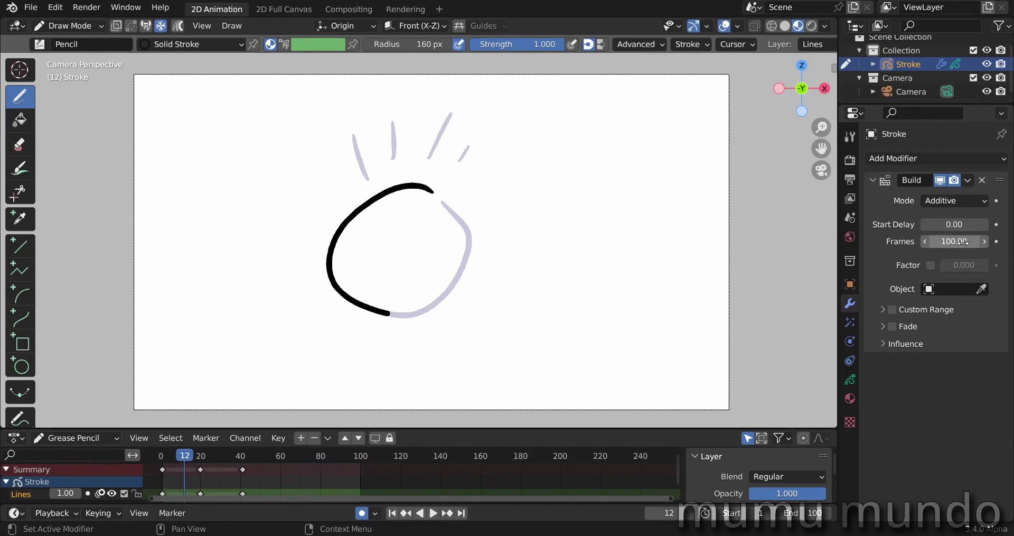
# Step: Set the Build modifier's Frames value to 20 and play the animation
pyautogui.click(960, 242)
pyautogui.write('20')
pyautogui.press('Return')
pyautogui.press('space')
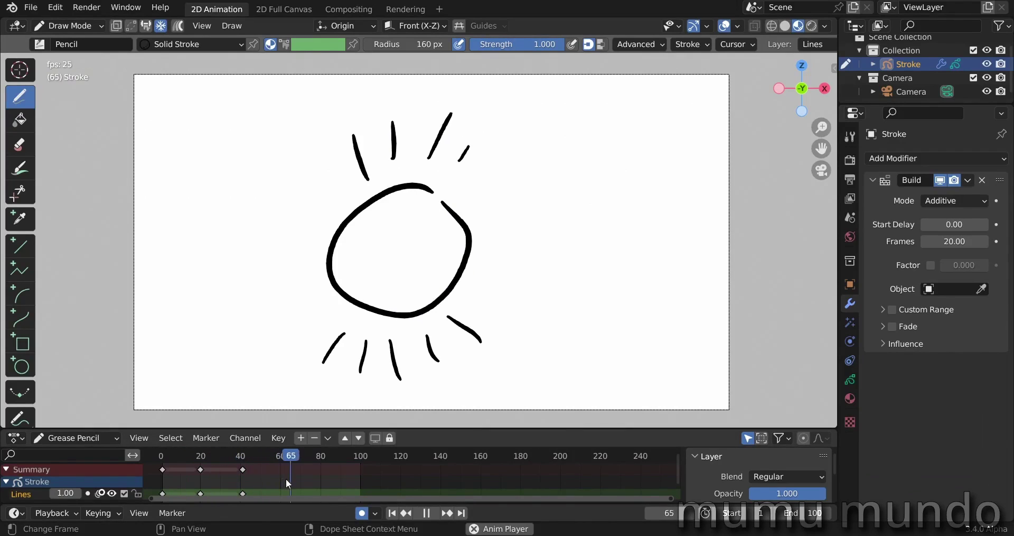
pyautogui.press('space')
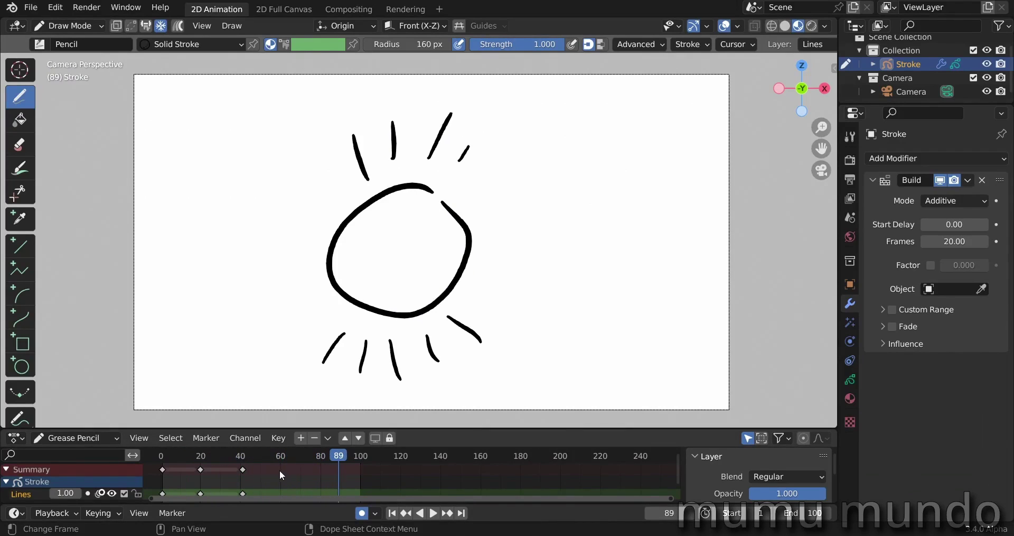
# Step: Delete all grease pencil keyframes of the sun drawing and return to frame 1
pyautogui.click(274, 455)
pyautogui.press('a')
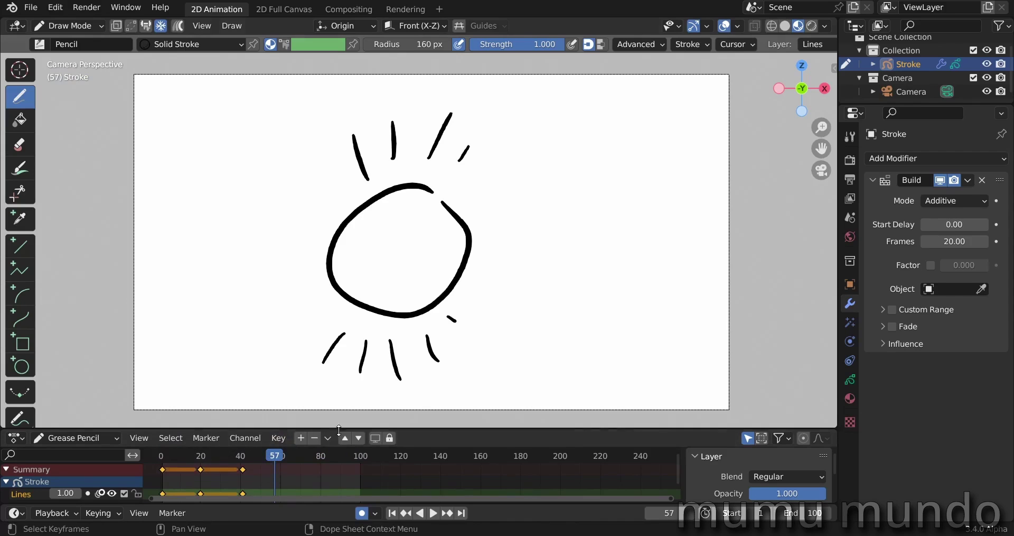
pyautogui.press('x')
pyautogui.click(297, 474)
pyautogui.click(670, 512)
pyautogui.write('1')
pyautogui.press('Return')
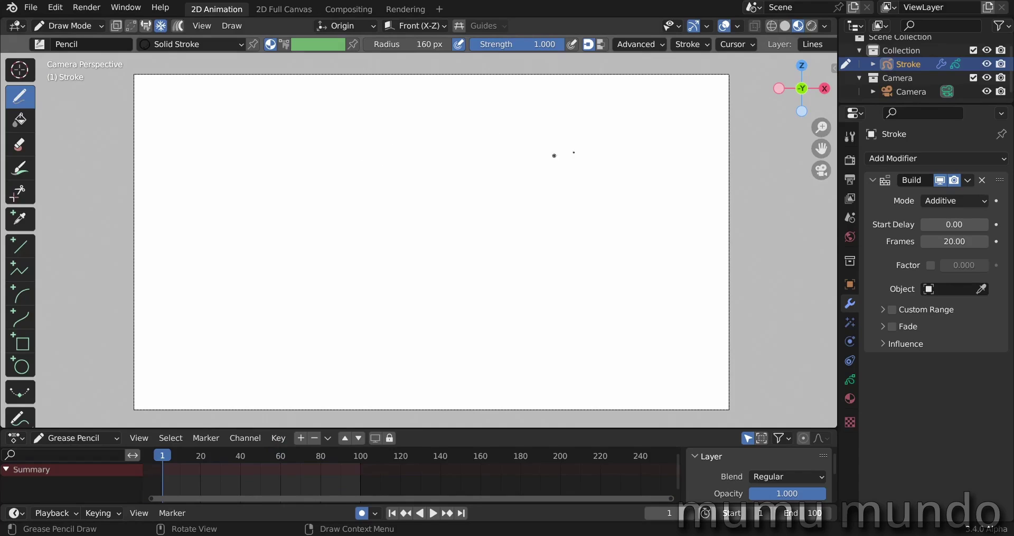
# Step: Draw the outline of the map of Algeria at frame 1, with the Build modifier hidden in the viewport
pyautogui.moveTo(469, 145)
pyautogui.mouseDown()
pyautogui.moveTo(385, 154)
pyautogui.moveTo(349, 172)
pyautogui.mouseUp()
pyautogui.click(940, 180)
pyautogui.moveTo(340, 168); pyautogui.dragTo(360, 226)
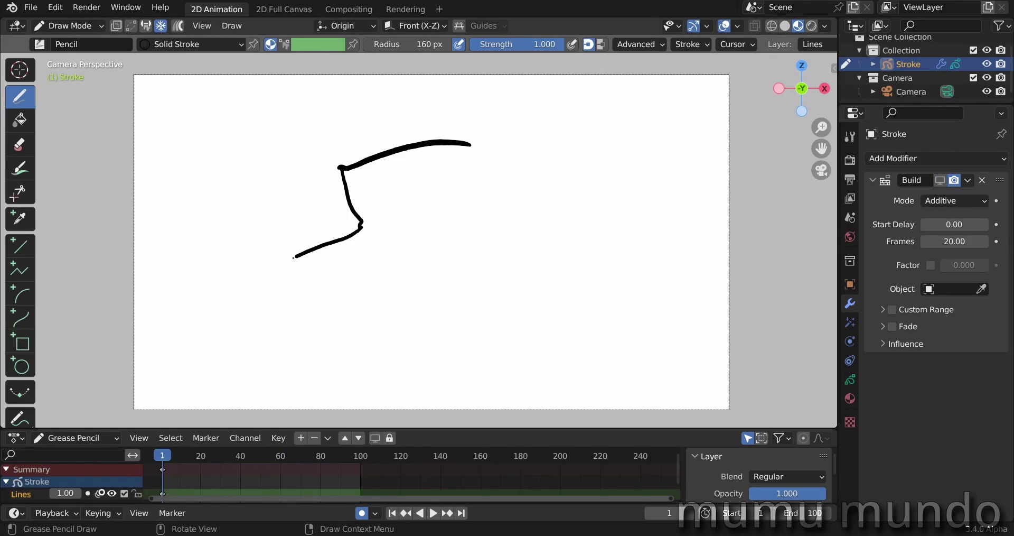
pyautogui.moveTo(290, 281); pyautogui.dragTo(403, 349)
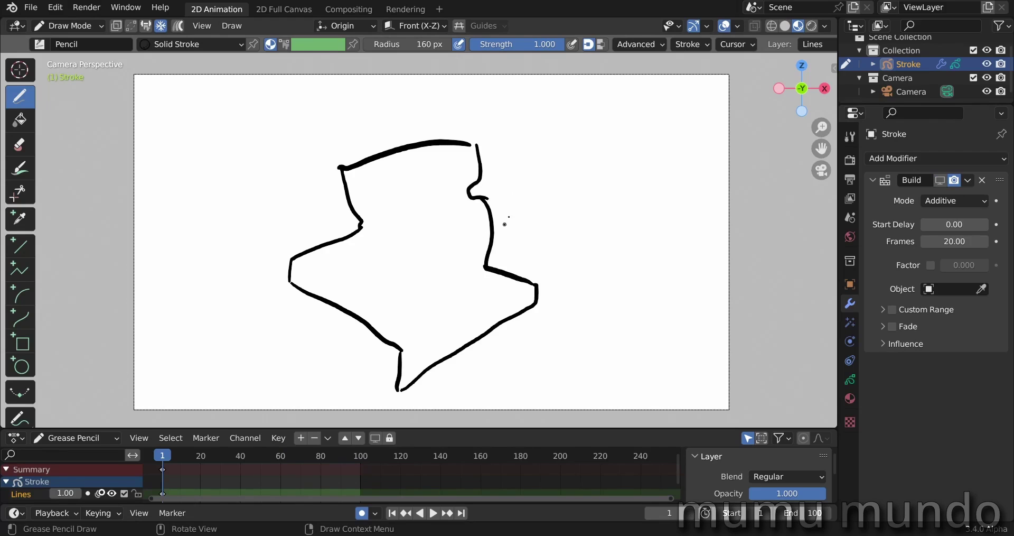
# Step: Handwrite "ALGERIA" inside the map outline at frame 20
pyautogui.click(201, 456)
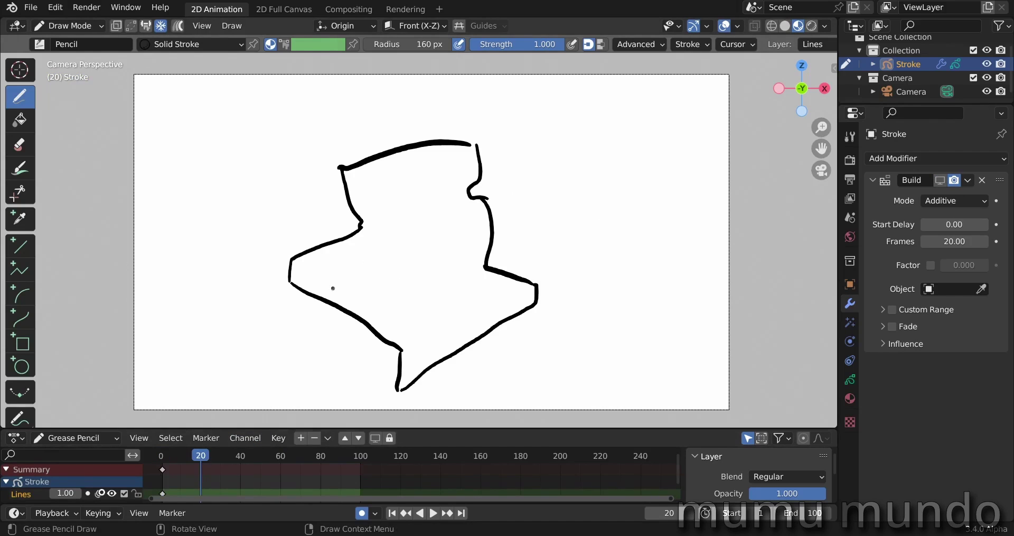
pyautogui.moveTo(332, 286); pyautogui.dragTo(349, 288)
pyautogui.moveTo(393, 253)
pyautogui.mouseDown()
pyautogui.moveTo(405, 286)
pyautogui.moveTo(481, 270)
pyautogui.mouseUp()
# Step: At frame 40, mark a dot on the map's upper-left border with an arrow and the handwritten label "My Place"
pyautogui.click(239, 455)
pyautogui.click(241, 457)
pyautogui.moveTo(341, 167)
pyautogui.mouseDown()
pyautogui.moveTo(367, 161)
pyautogui.moveTo(343, 157)
pyautogui.mouseUp()
pyautogui.moveTo(243, 173)
pyautogui.mouseDown()
pyautogui.moveTo(263, 170)
pyautogui.moveTo(275, 188)
pyautogui.mouseUp()
pyautogui.moveTo(229, 231); pyautogui.dragTo(226, 203)
pyautogui.moveTo(246, 190)
pyautogui.mouseDown()
pyautogui.moveTo(248, 222)
pyautogui.moveTo(271, 224)
pyautogui.mouseUp()
pyautogui.moveTo(289, 203); pyautogui.dragTo(288, 216)
pyautogui.moveTo(296, 209); pyautogui.dragTo(313, 212)
# Step: At frame 60, switch the pencil to a custom green and draw a circle beside the map with its right half filled
pyautogui.click(281, 455)
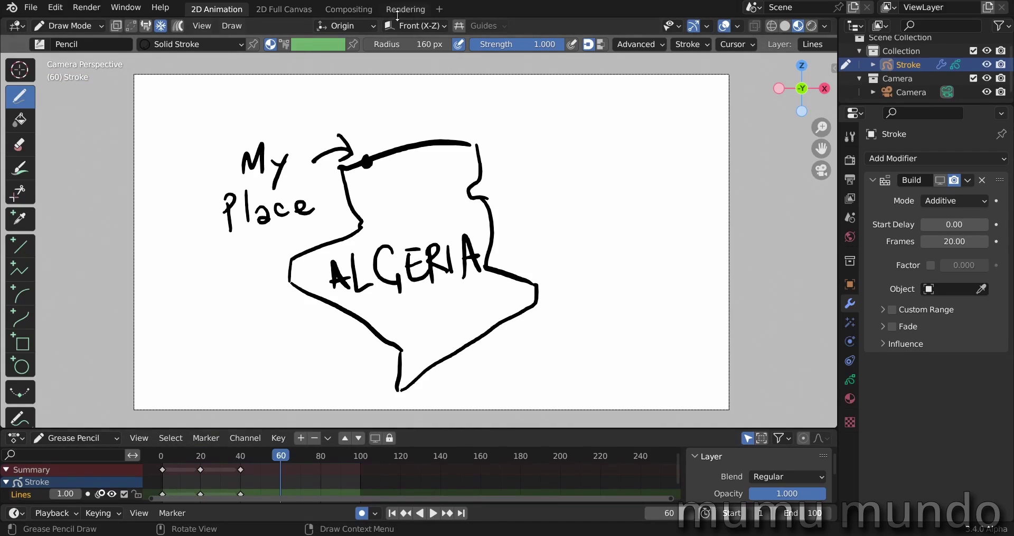
pyautogui.click(288, 46)
pyautogui.click(352, 329)
pyautogui.moveTo(613, 206)
pyautogui.mouseDown()
pyautogui.moveTo(603, 288)
pyautogui.moveTo(644, 266)
pyautogui.moveTo(634, 264)
pyautogui.mouseUp()
pyautogui.moveTo(607, 206)
pyautogui.mouseDown()
pyautogui.moveTo(580, 214)
pyautogui.moveTo(602, 296)
pyautogui.mouseUp()
# Step: Change the stroke colour to red and draw the crescent and star inside the green circle
pyautogui.click(317, 44)
pyautogui.click(338, 224)
pyautogui.moveTo(607, 226); pyautogui.dragTo(621, 267)
pyautogui.moveTo(585, 241); pyautogui.dragTo(622, 275)
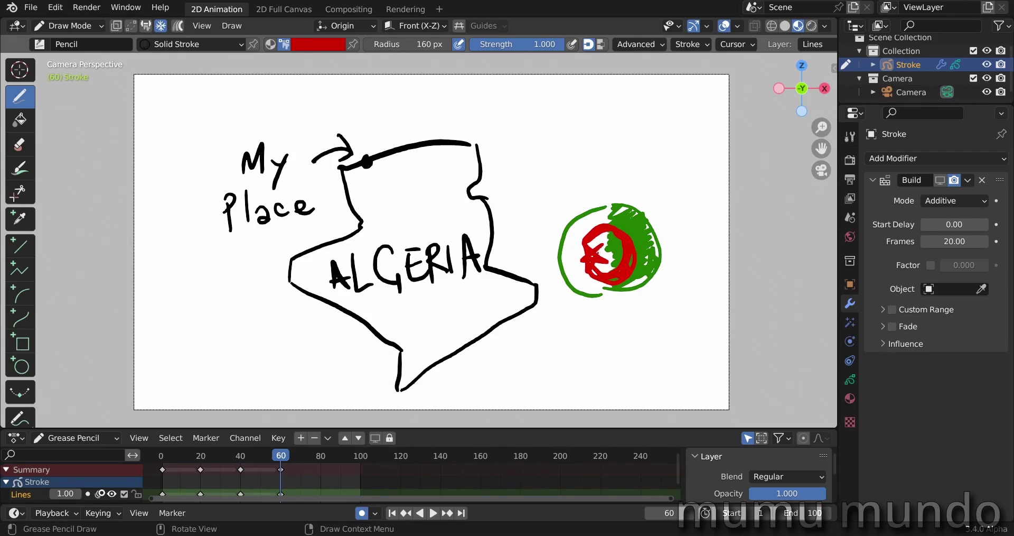
# Step: Show the Build modifier in the viewport again and play the map animation from frame 1
pyautogui.click(941, 180)
pyautogui.click(671, 512)
pyautogui.write('1')
pyautogui.press('Return')
pyautogui.press('space')
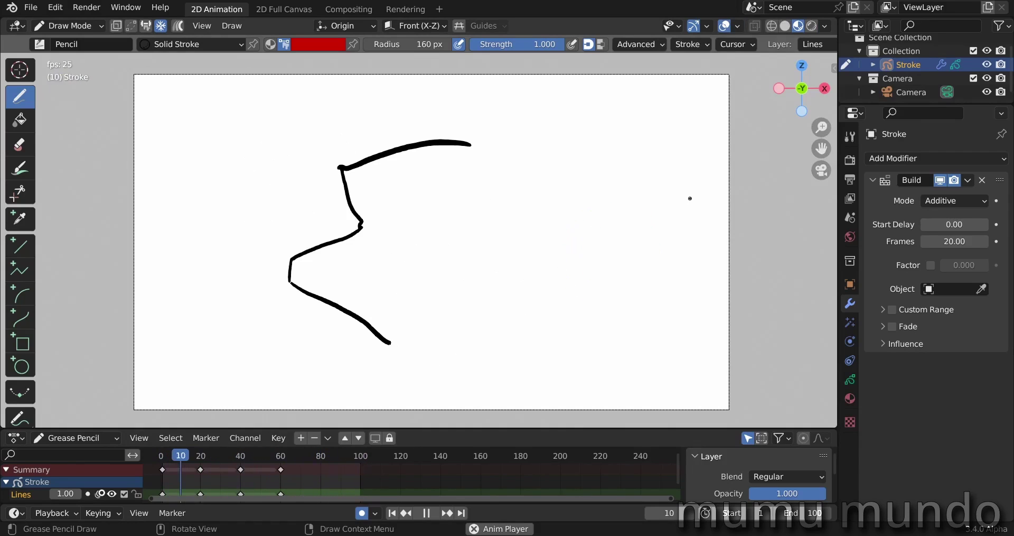
pyautogui.press('space')
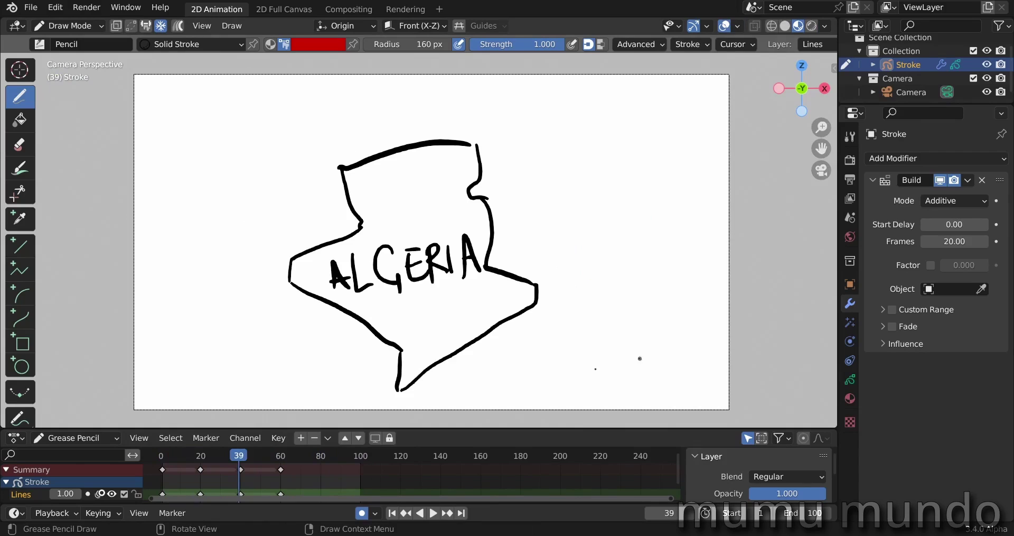
# Step: Set the end frame to 250 and move the last three keyframes to about frames 57, 118 and 173
pyautogui.click(801, 516)
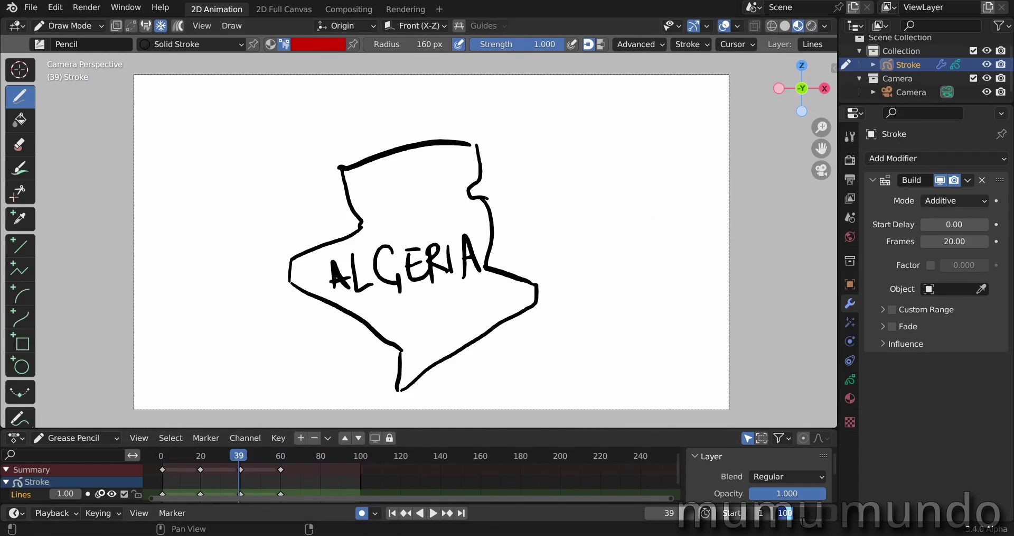
pyautogui.write('250')
pyautogui.press('Return')
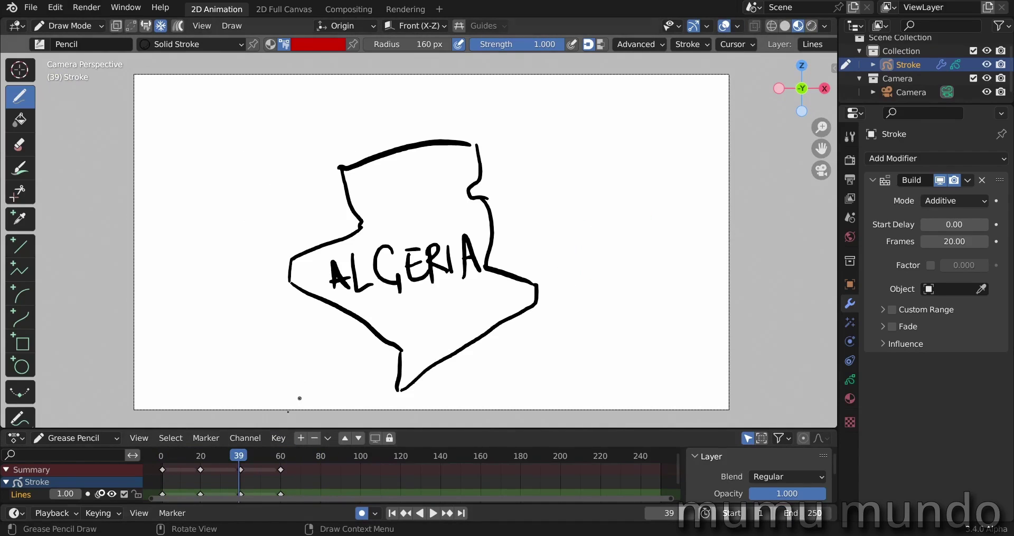
pyautogui.moveTo(283, 468); pyautogui.dragTo(507, 468)
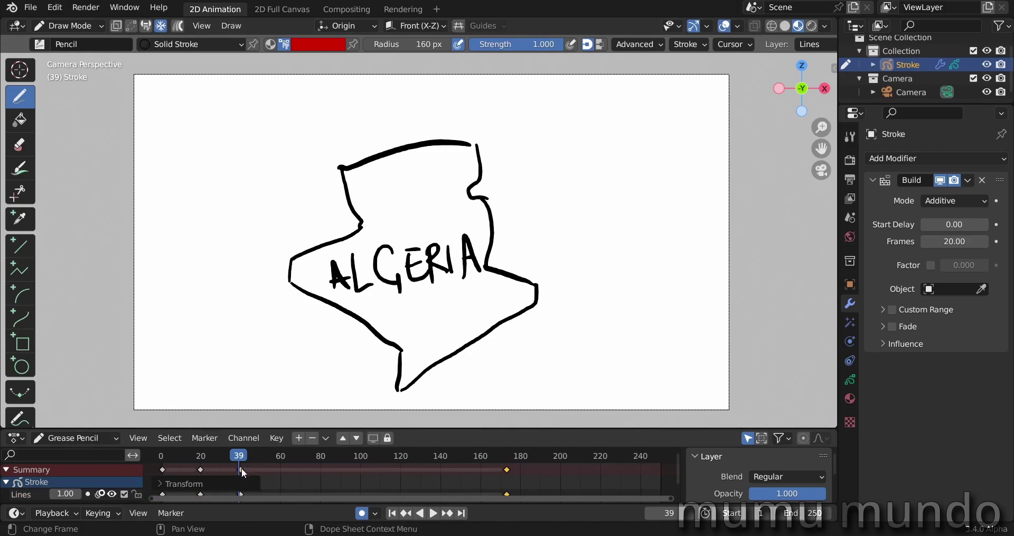
pyautogui.moveTo(241, 469); pyautogui.dragTo(396, 469)
pyautogui.moveTo(200, 468); pyautogui.dragTo(275, 468)
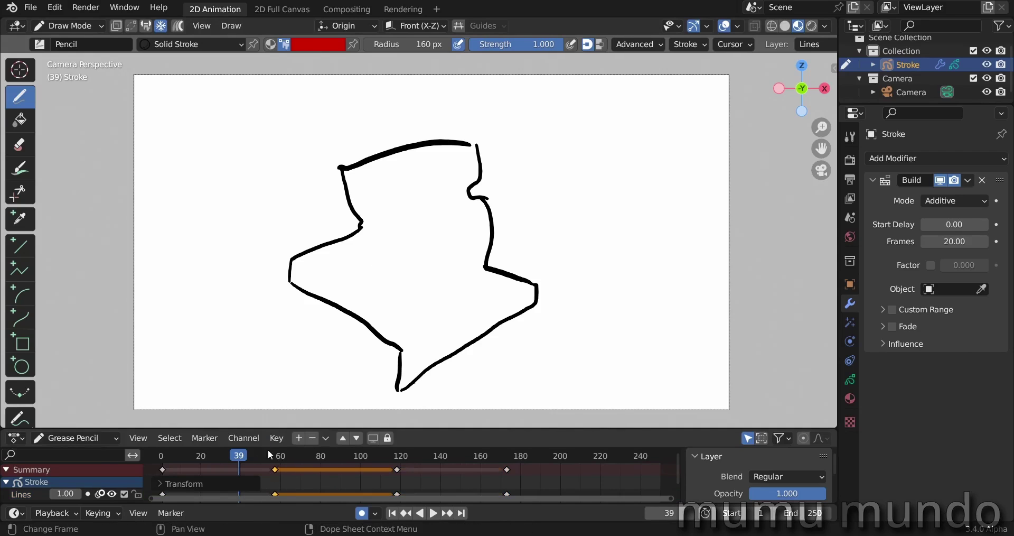
# Step: Scrub back to the start of the timeline and play the retimed animation
pyautogui.click(163, 456)
pyautogui.press('space')
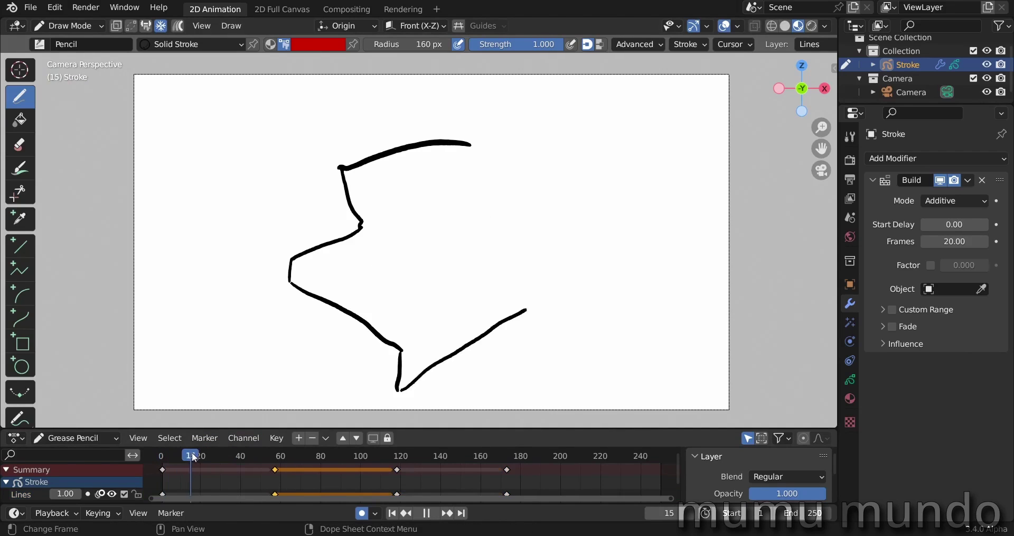
pyautogui.moveTo(195, 458)
pyautogui.mouseDown()
pyautogui.moveTo(278, 459)
pyautogui.moveTo(164, 456)
pyautogui.mouseUp()
pyautogui.click(161, 461)
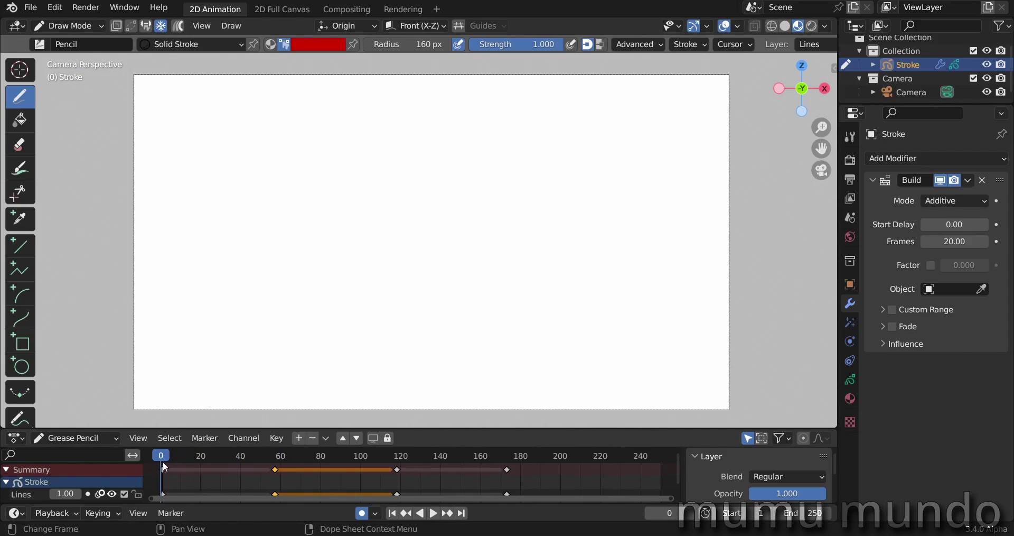
pyautogui.press('space')
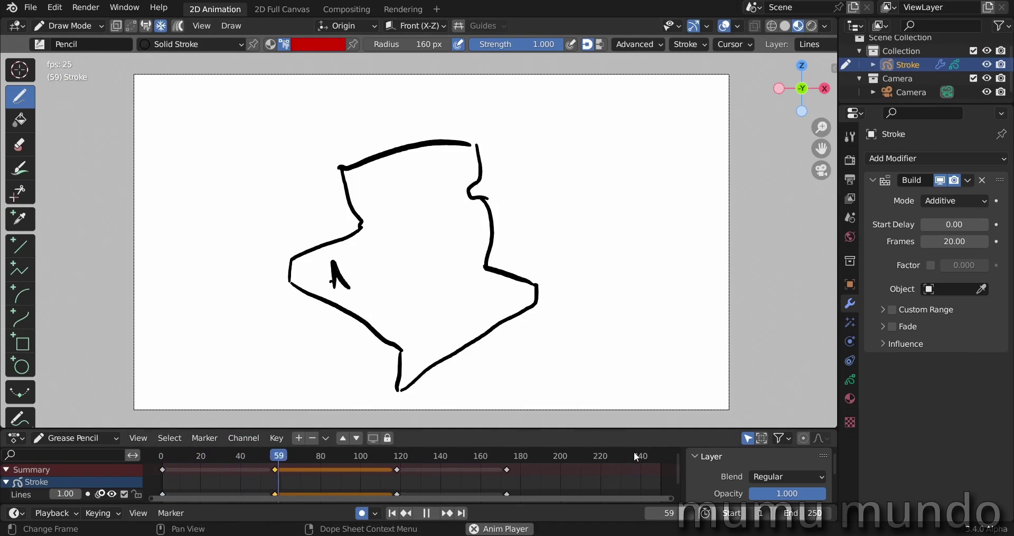